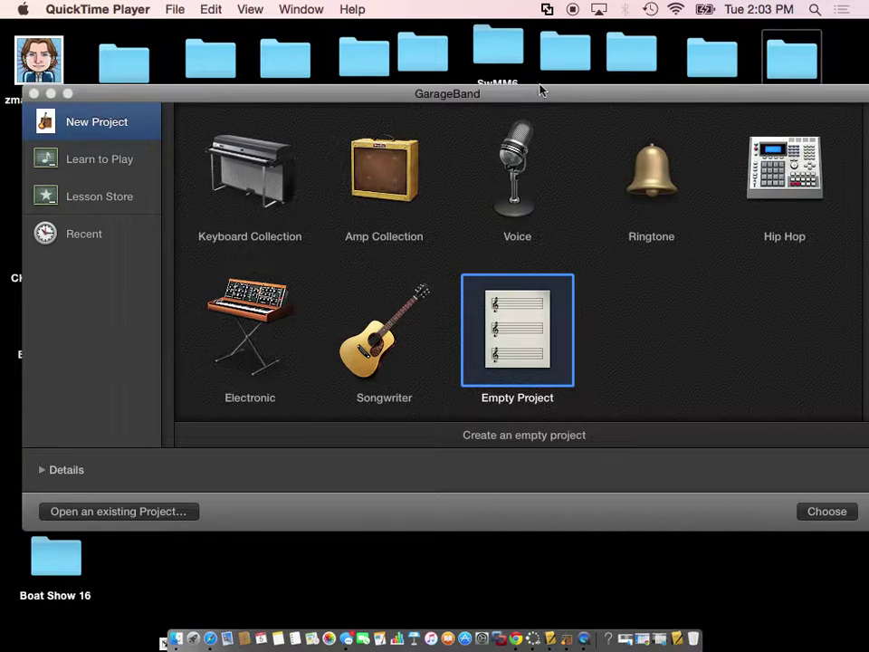
Start a new Empty Project from the GarageBand project chooser.
drag(538, 97, 516, 76)
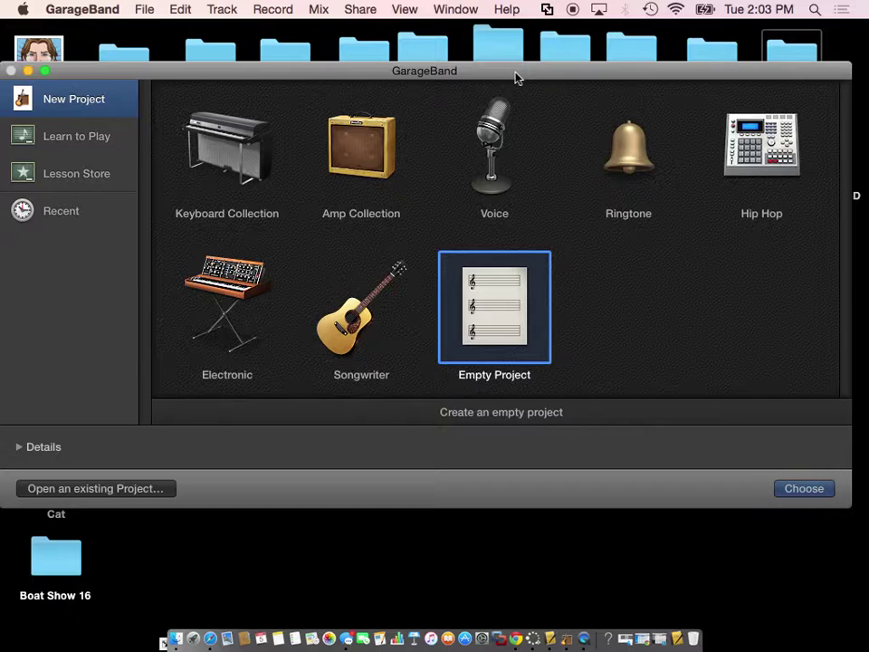
mouse_move(508, 80)
mouse_down()
mouse_move(496, 72)
mouse_move(524, 151)
mouse_move(519, 84)
mouse_up()
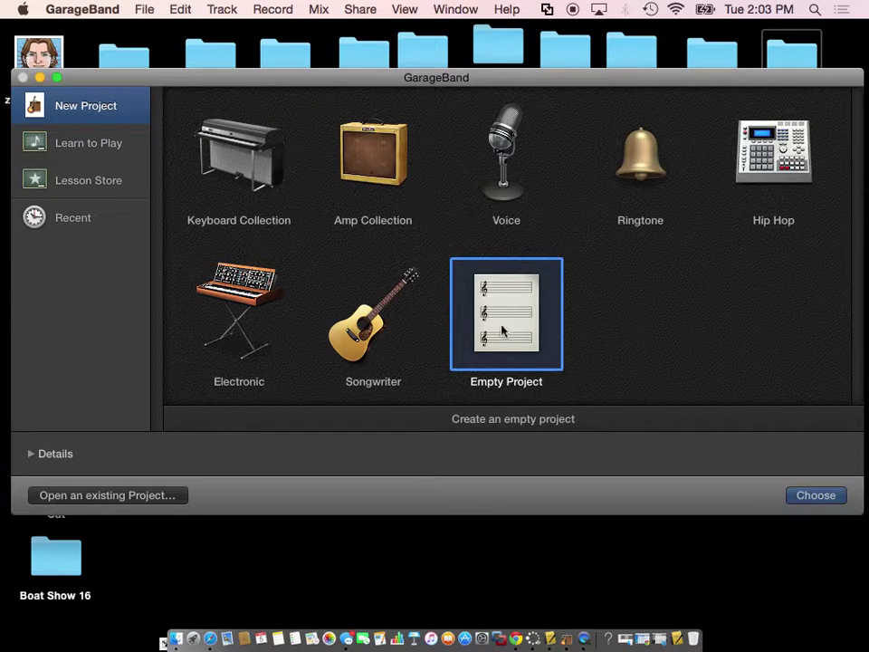
click(822, 498)
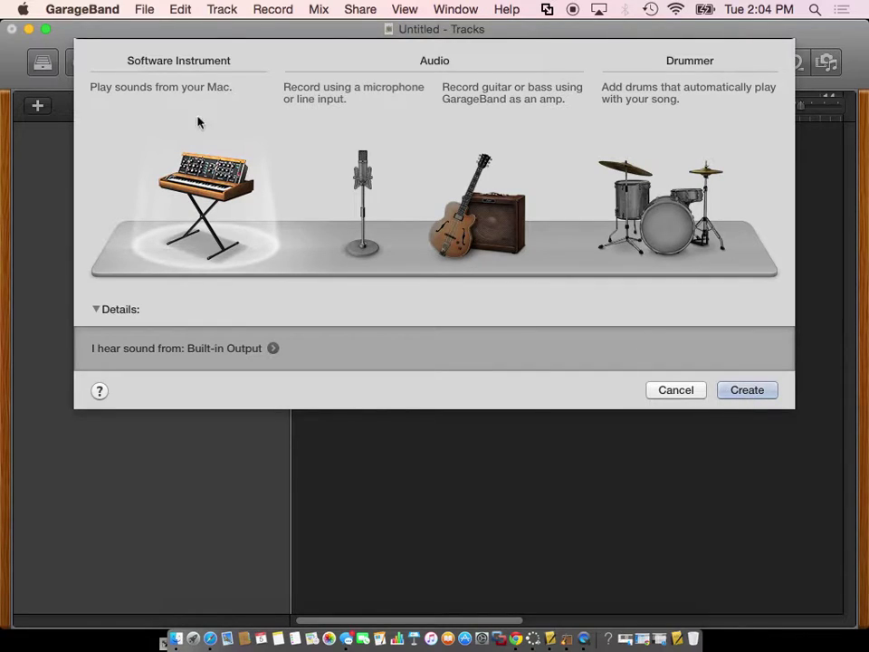
Create a Software Instrument track, giving a Classic Electric Piano track.
click(747, 391)
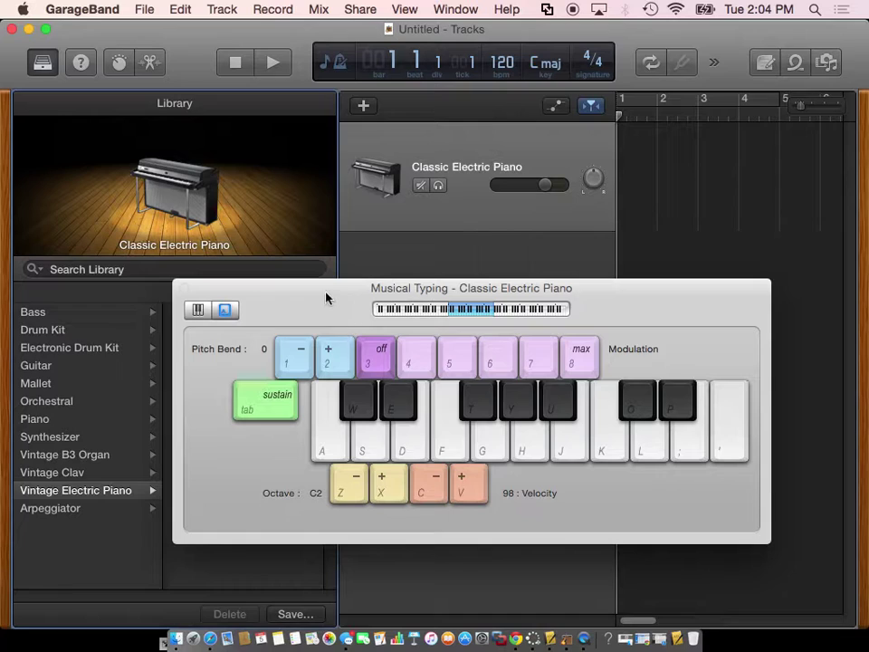
drag(328, 297, 322, 297)
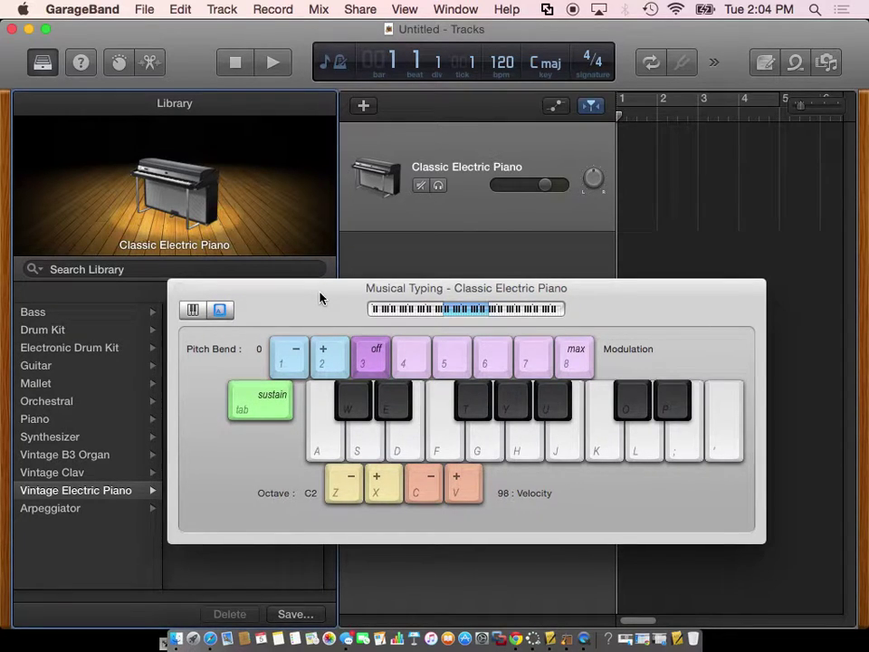
key(k)
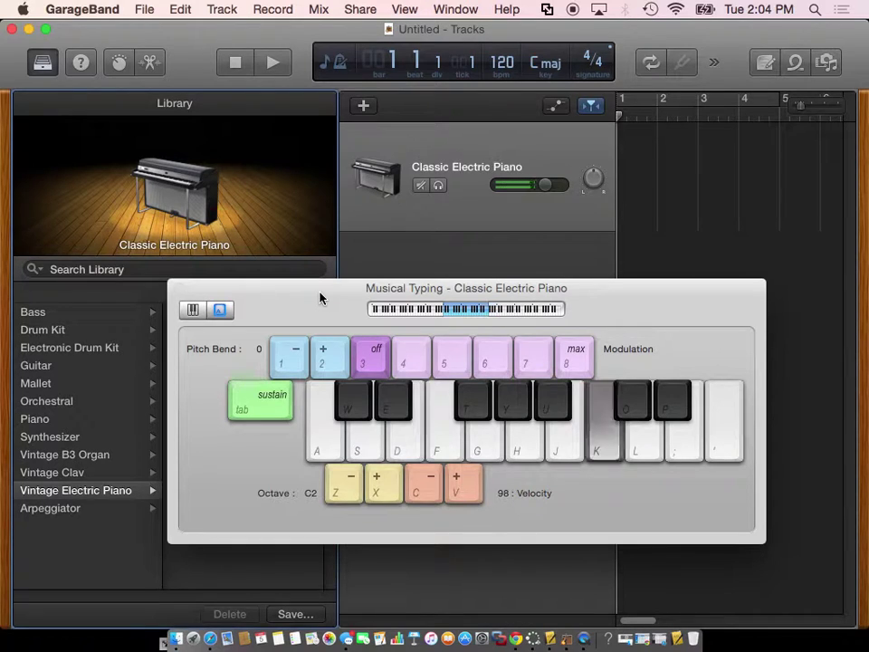
key(k)
key(d)
key(k)
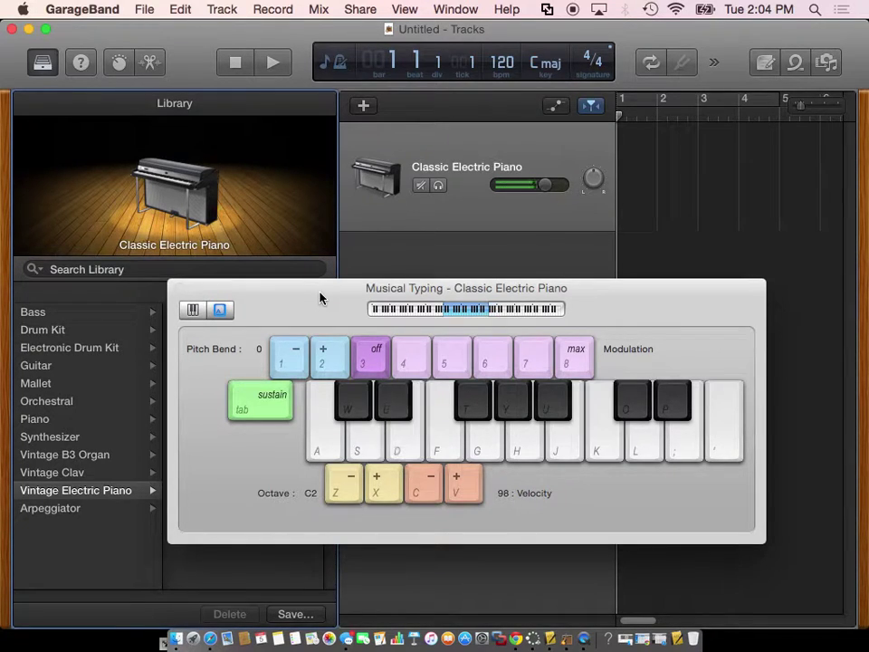
key(j)
drag(307, 300, 294, 313)
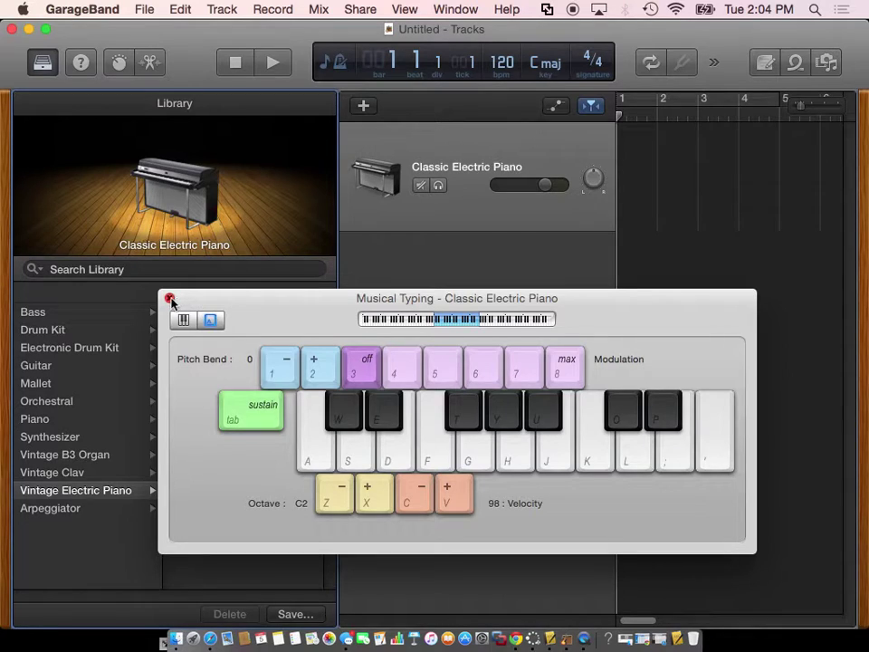
Close Musical Typing and open the Apple Loops browser filtered to Beats.
click(169, 300)
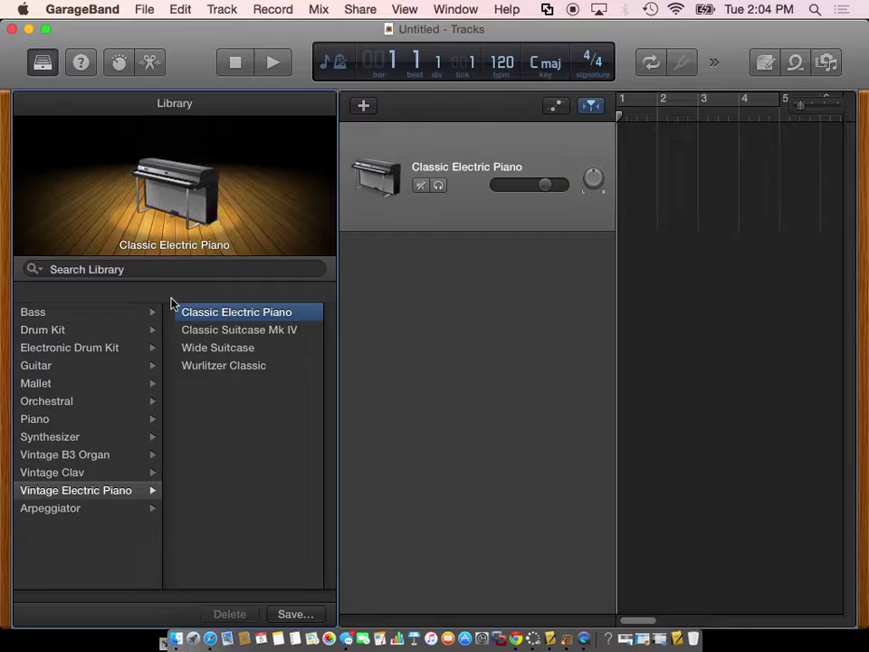
mouse_move(271, 248)
drag(726, 54, 726, 63)
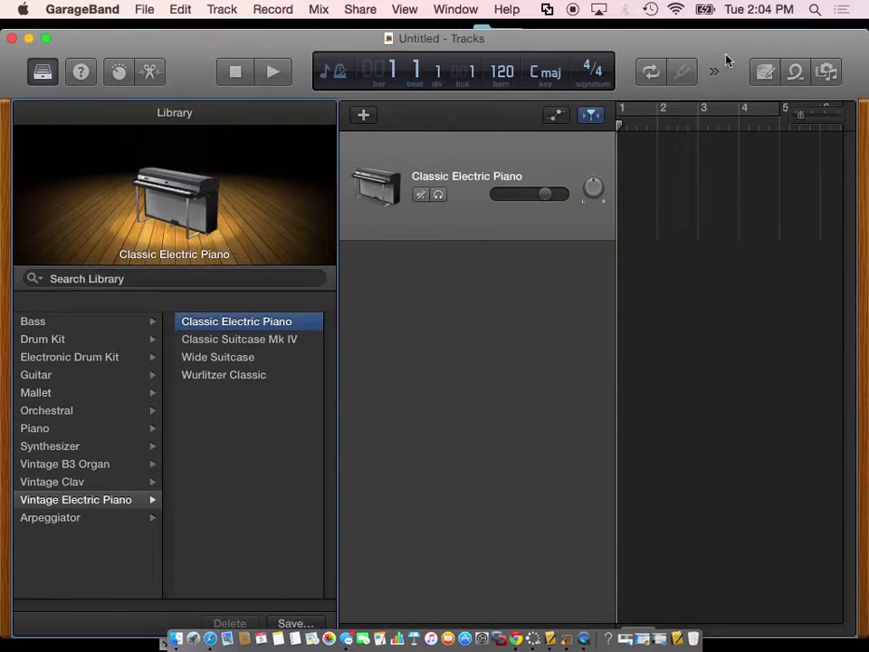
click(796, 72)
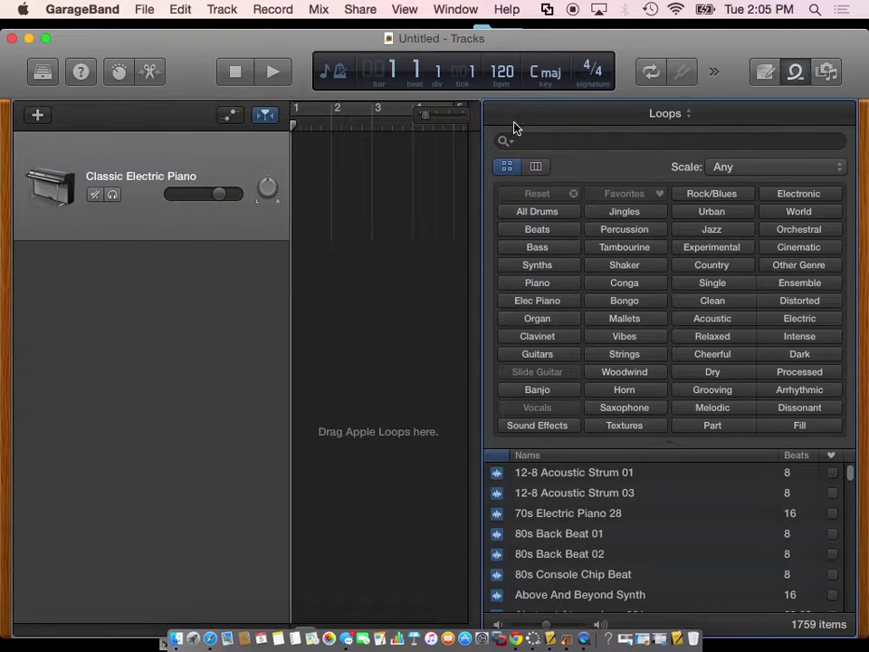
click(546, 232)
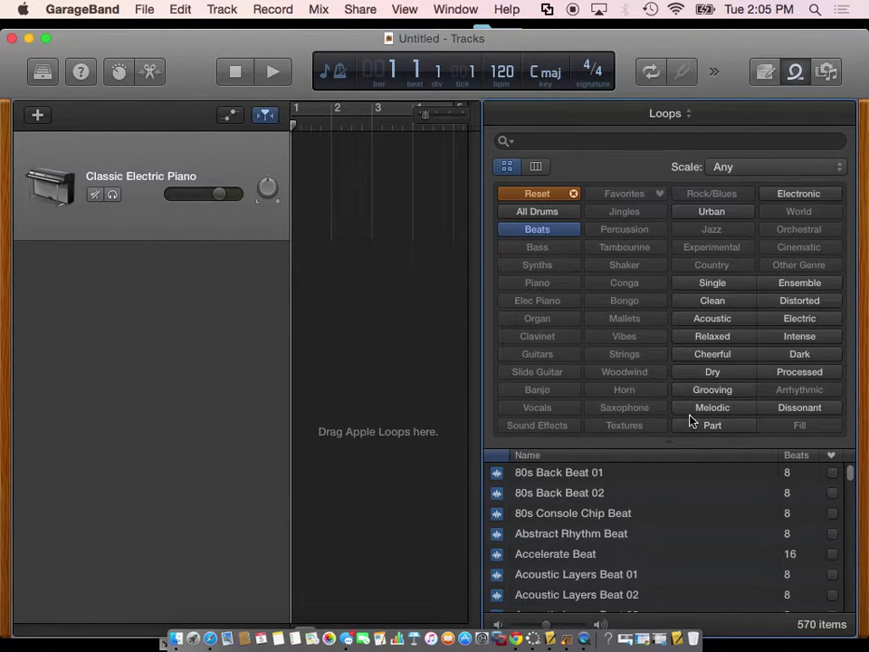
Preview the Electro Topper 09, 07 and 01 loops, then Electric Deep Beat.
drag(851, 477, 850, 543)
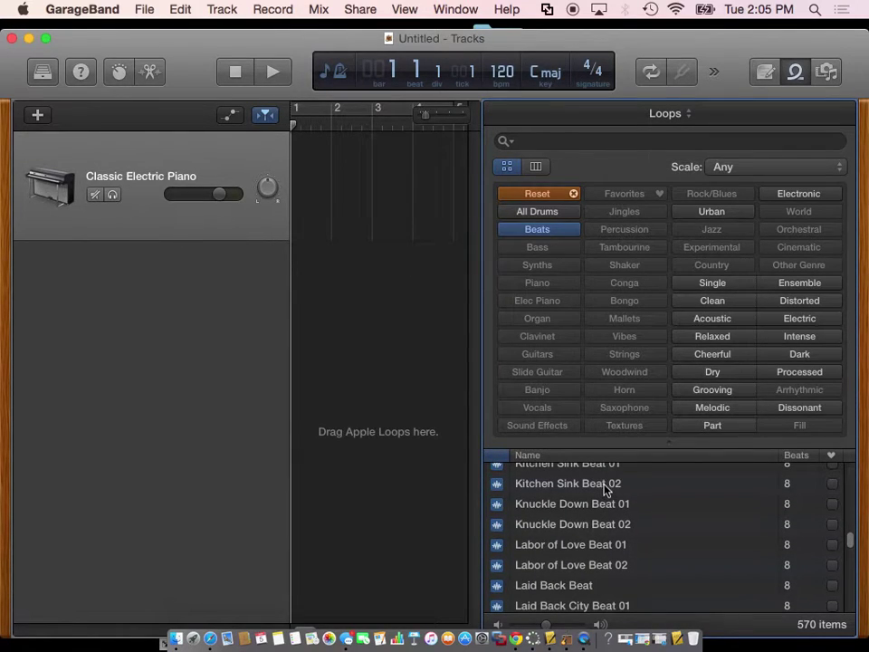
drag(848, 543, 791, 525)
click(576, 524)
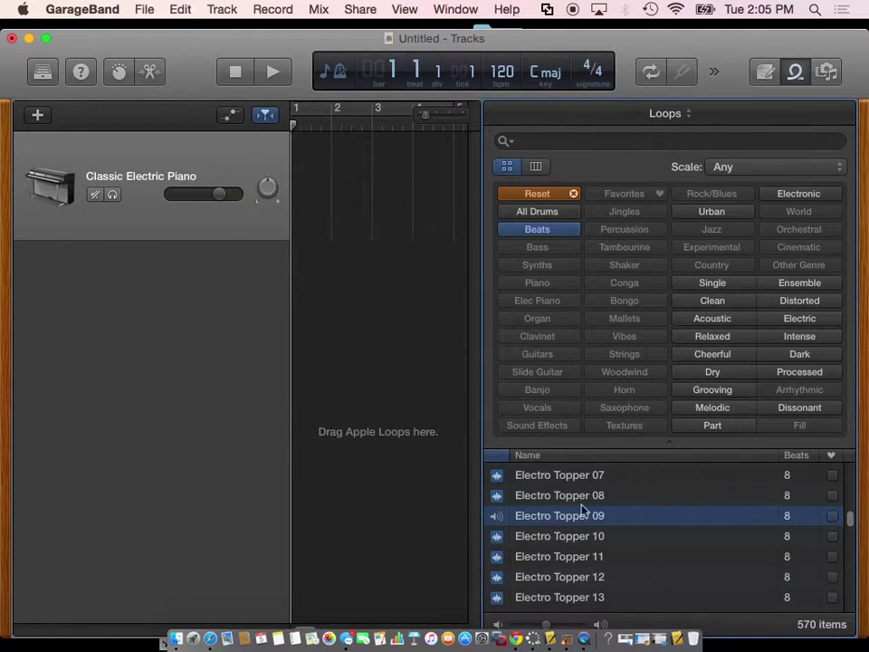
click(580, 477)
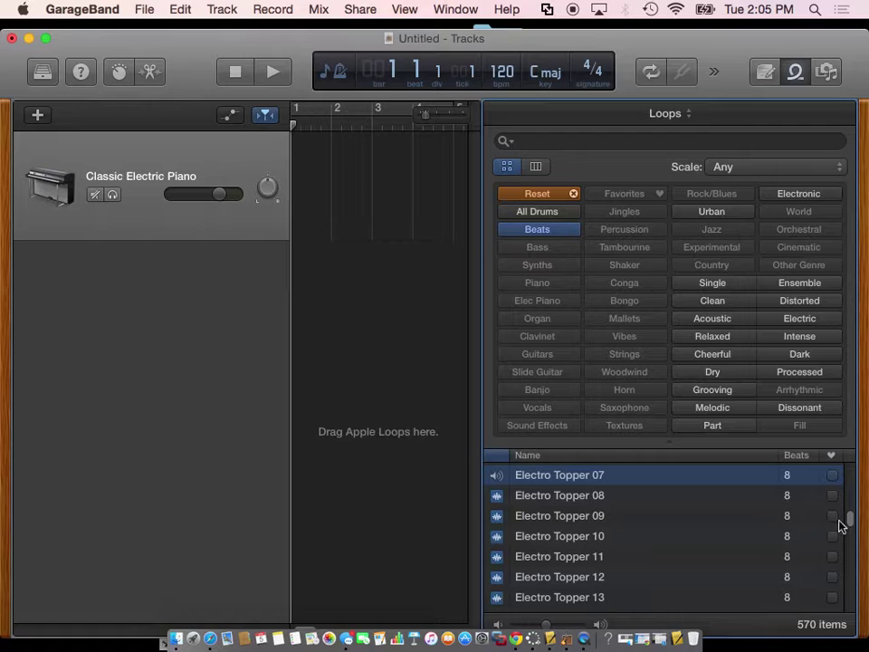
scroll(847, 519, up, 5)
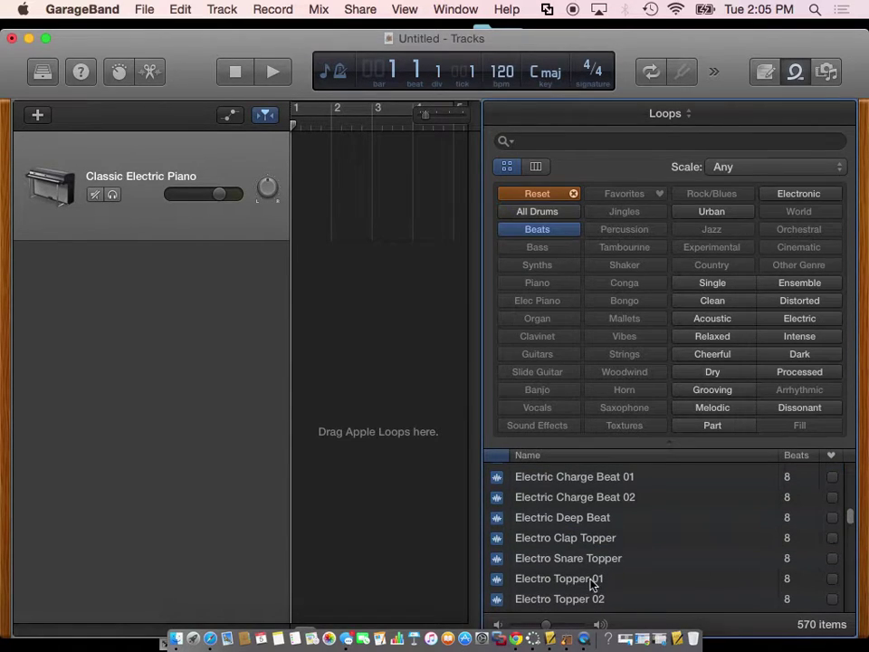
click(591, 582)
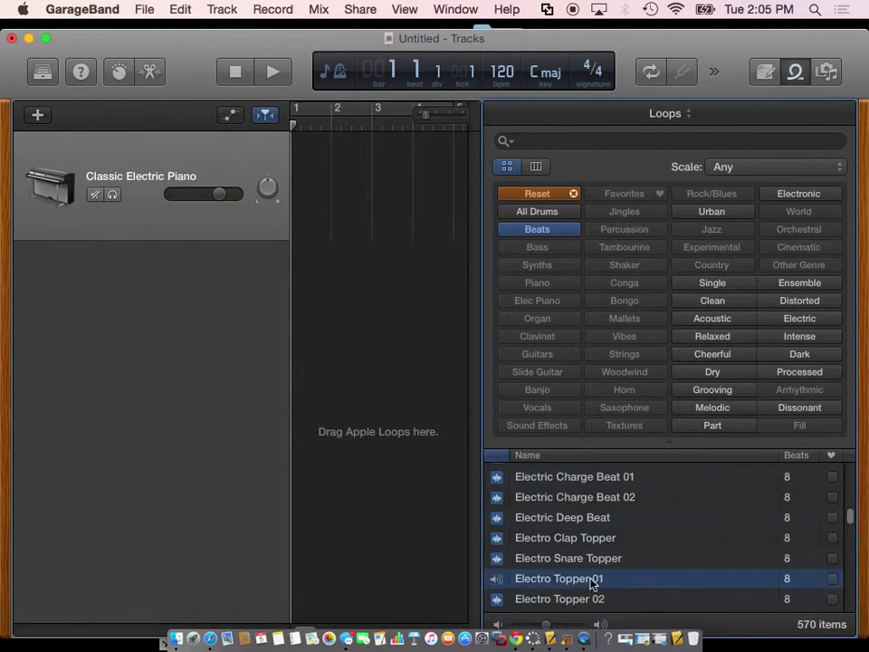
click(577, 523)
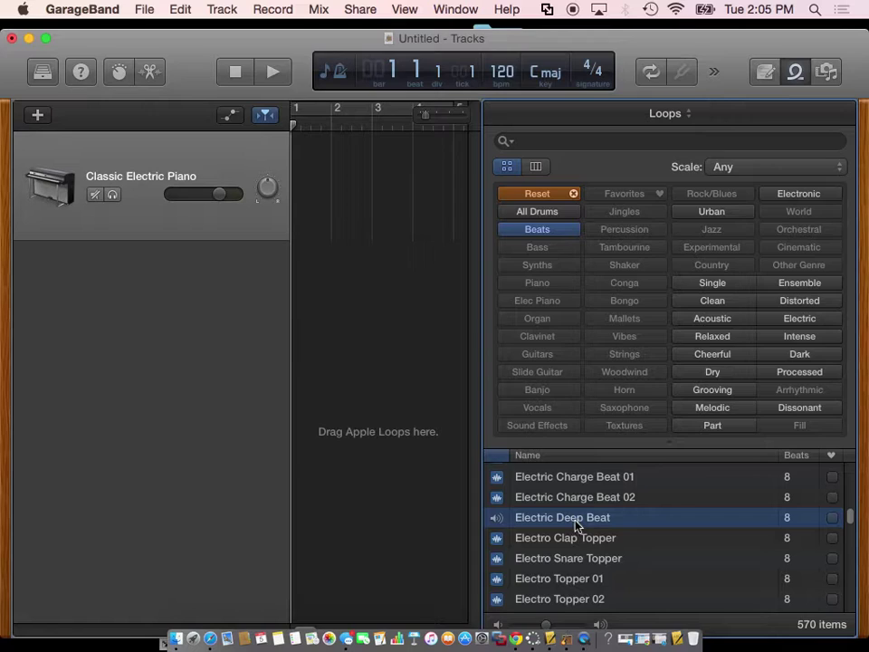
Add Electric Deep Beat as a new track at bar 1, looping it through about bar 7.
drag(576, 526, 300, 308)
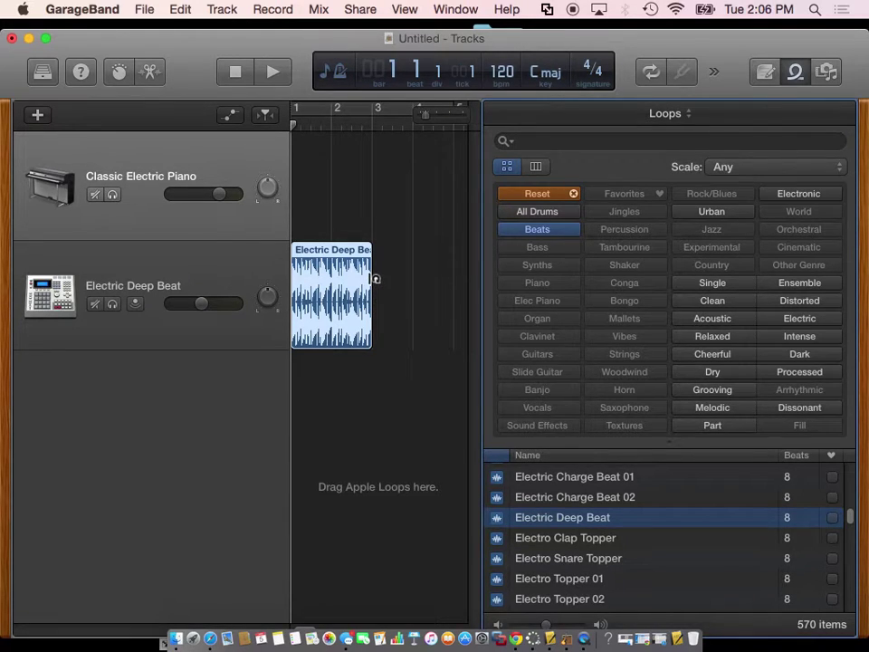
mouse_move(373, 279)
mouse_down()
mouse_move(487, 285)
mouse_move(427, 287)
mouse_move(470, 294)
mouse_move(416, 284)
mouse_move(465, 283)
mouse_move(409, 277)
mouse_move(470, 281)
mouse_move(365, 273)
mouse_up()
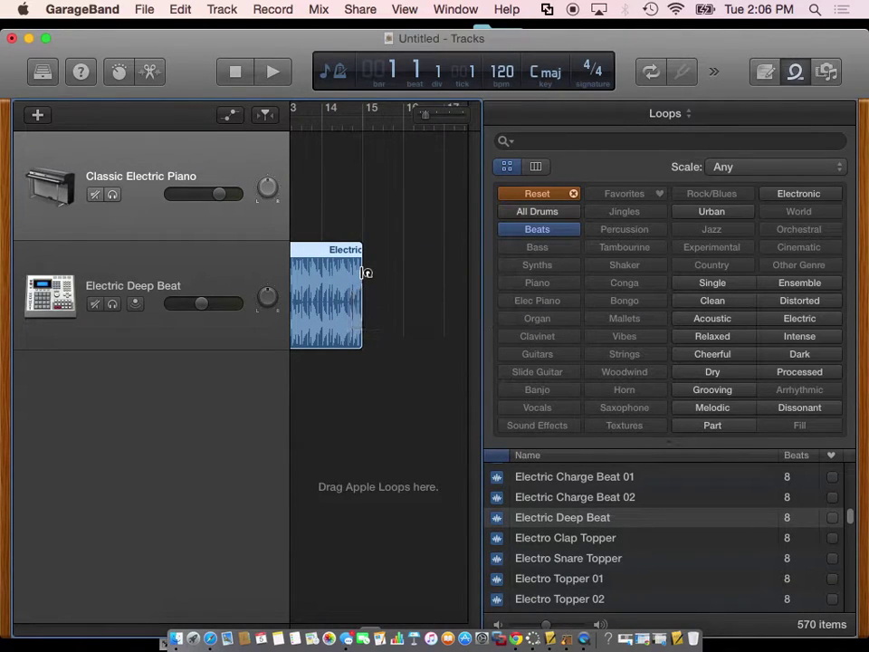
Play the song through, then filter loops to Bass and preview Slide Stepper Bass and Skyline Bass.
click(272, 74)
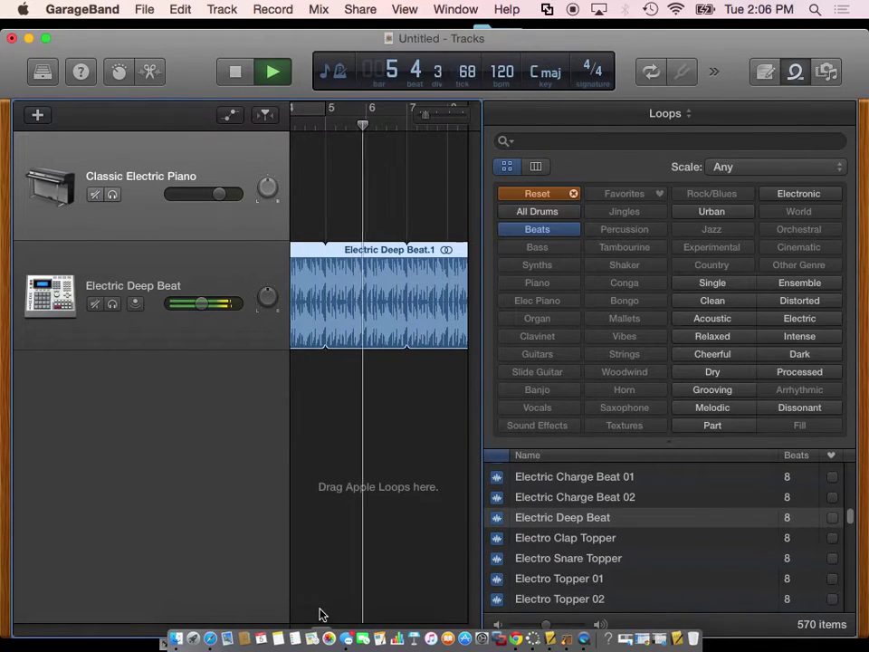
click(273, 74)
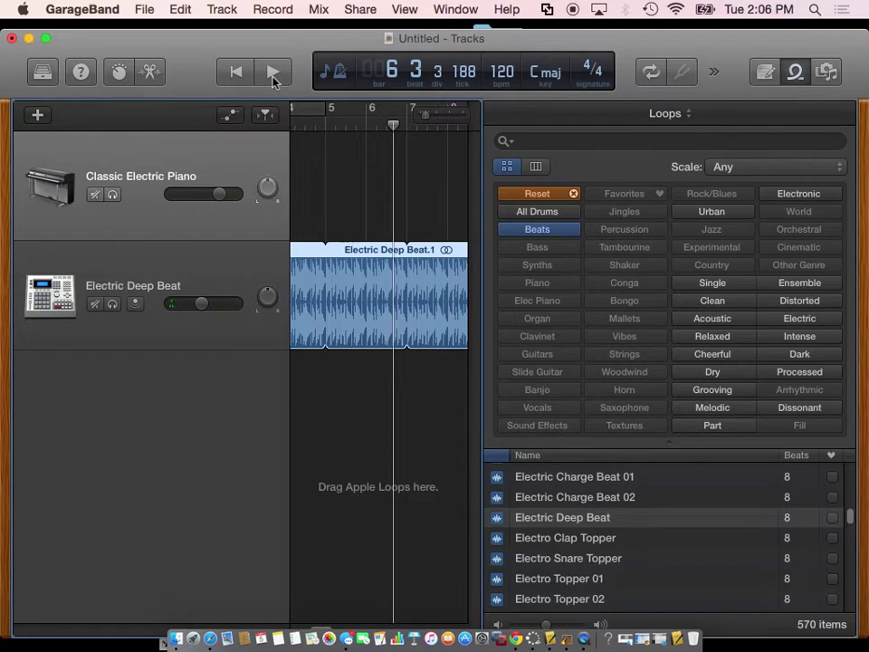
click(552, 198)
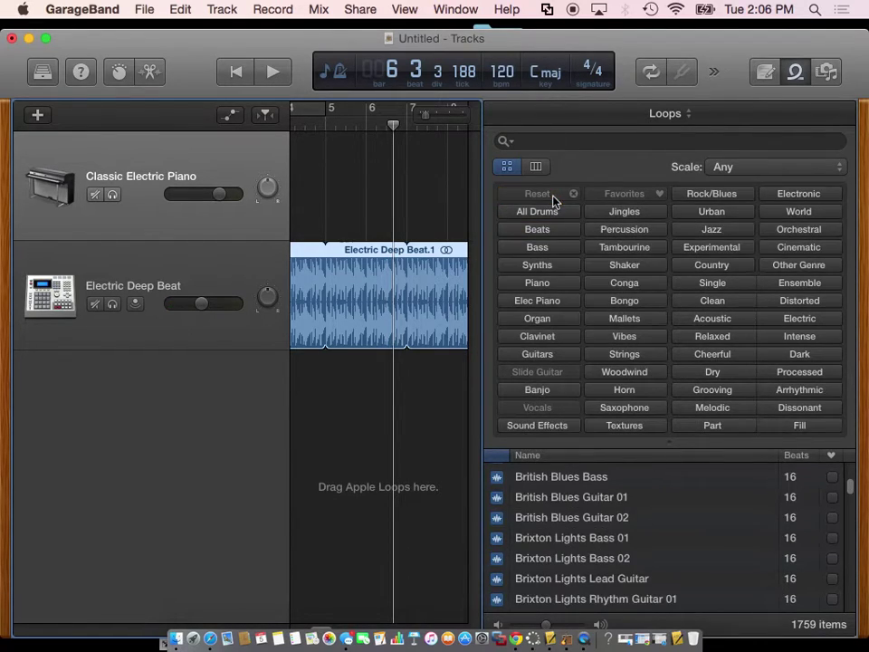
click(550, 253)
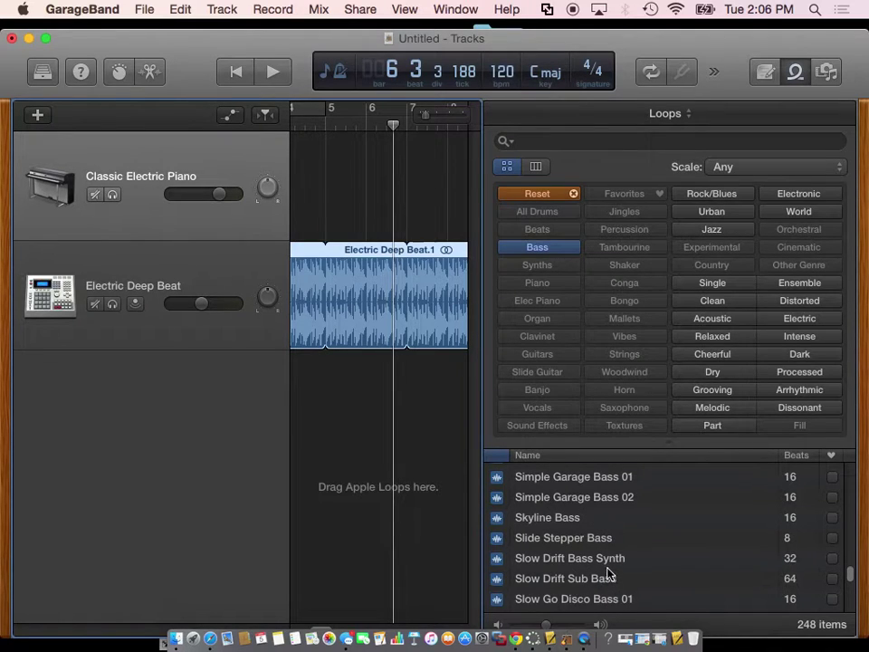
click(592, 539)
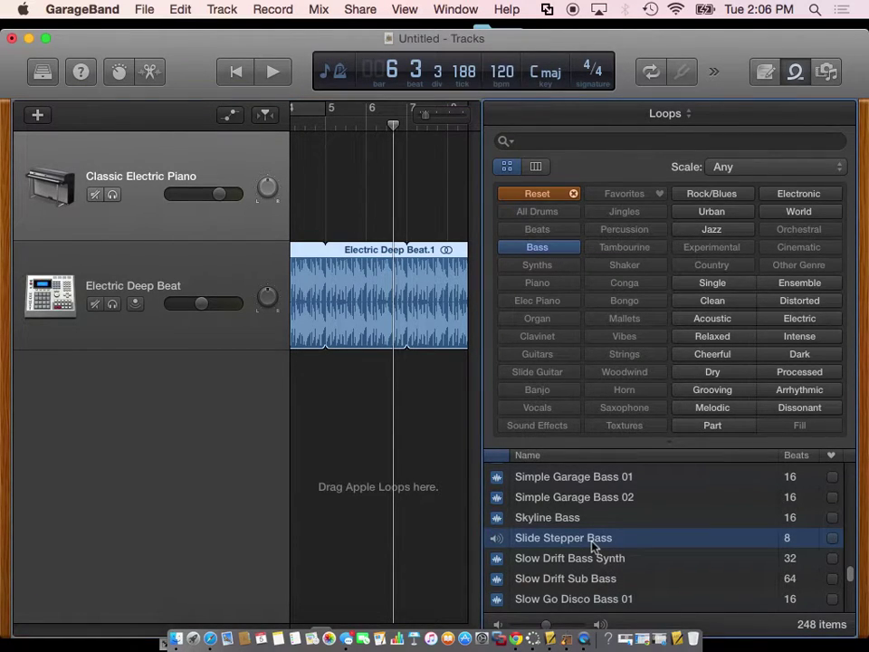
click(564, 517)
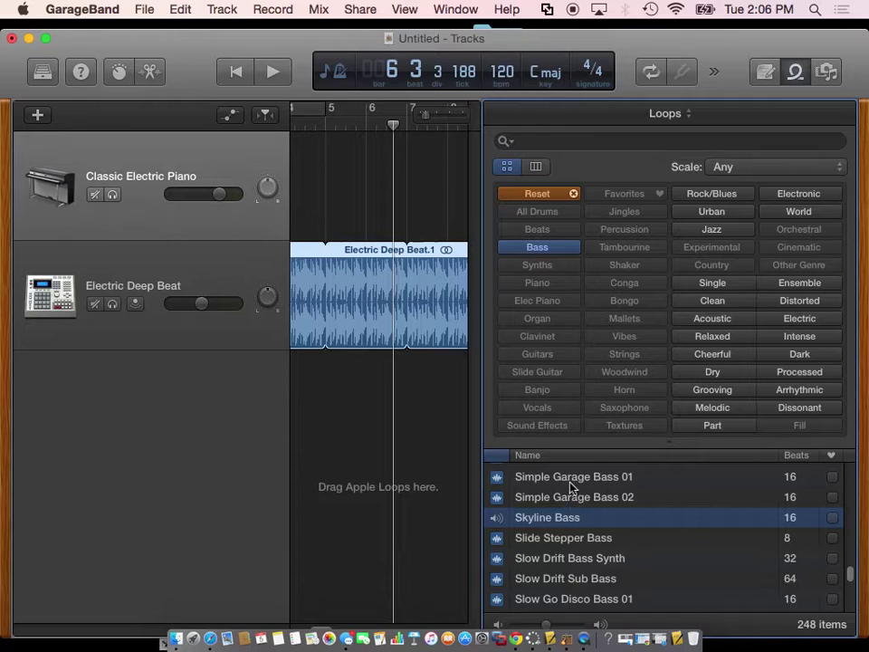
Add Simple Garage Bass 01 as a new track and move its region to start at bar 2.
click(570, 481)
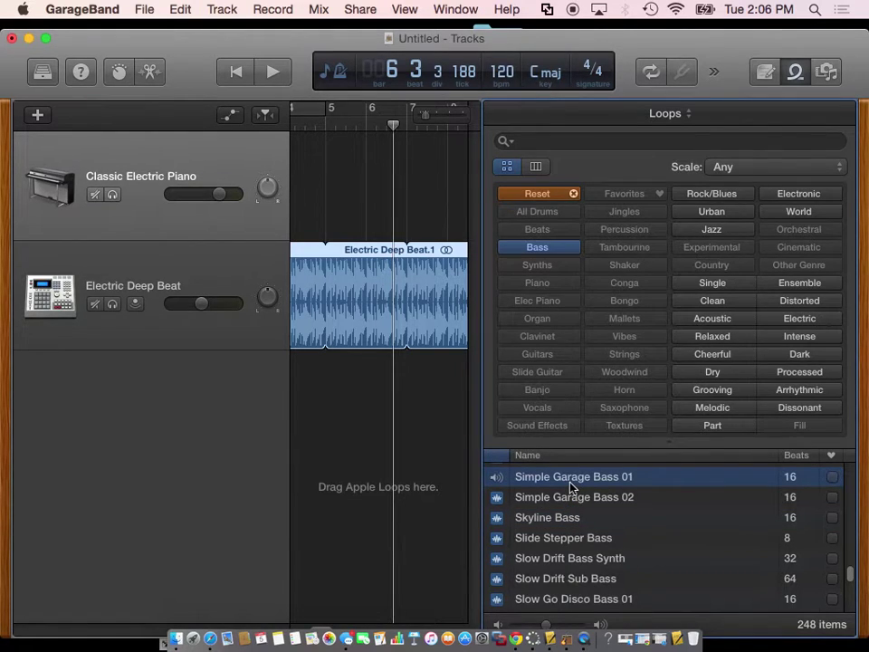
drag(570, 487, 314, 407)
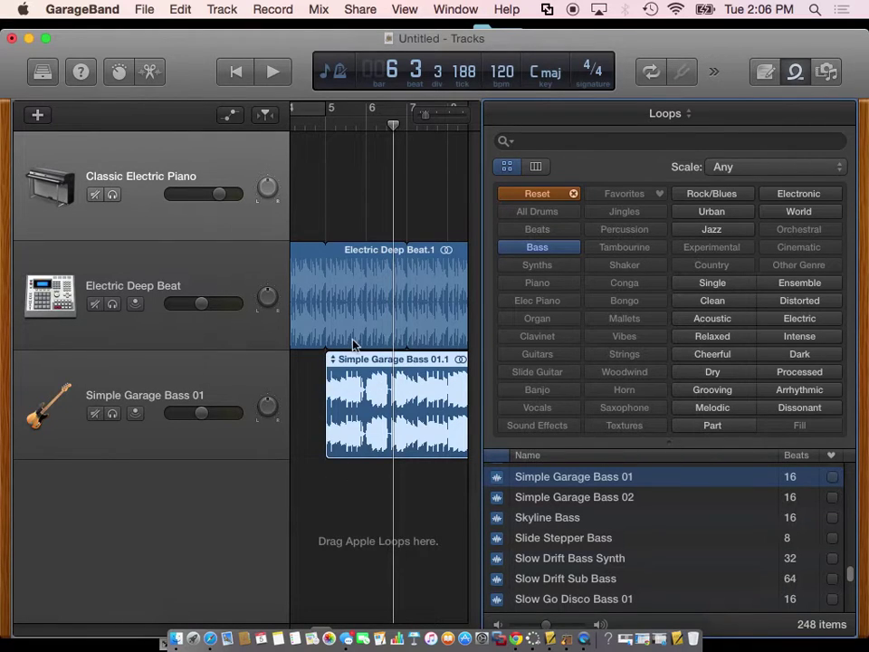
drag(295, 52, 260, 43)
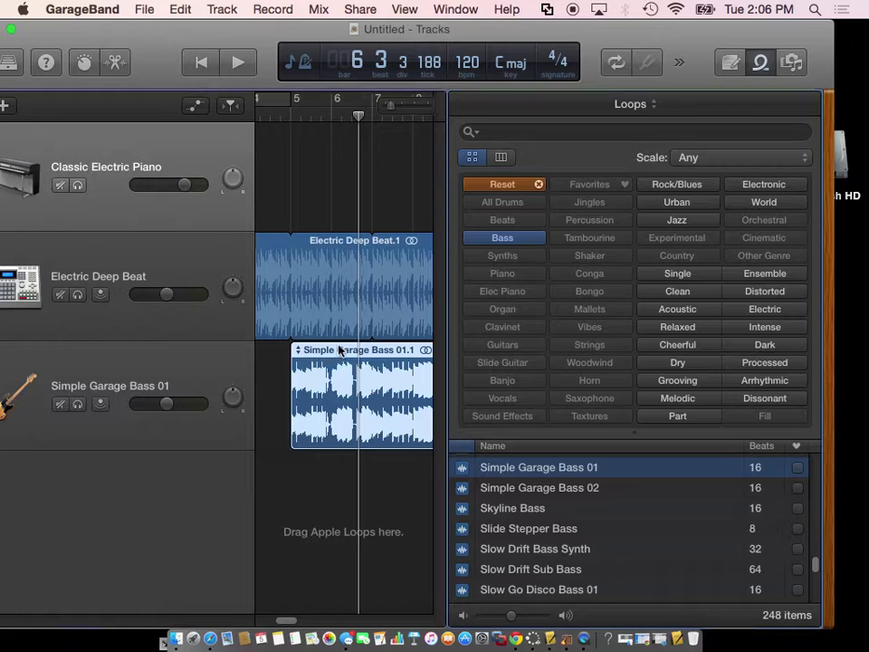
drag(338, 350, 302, 351)
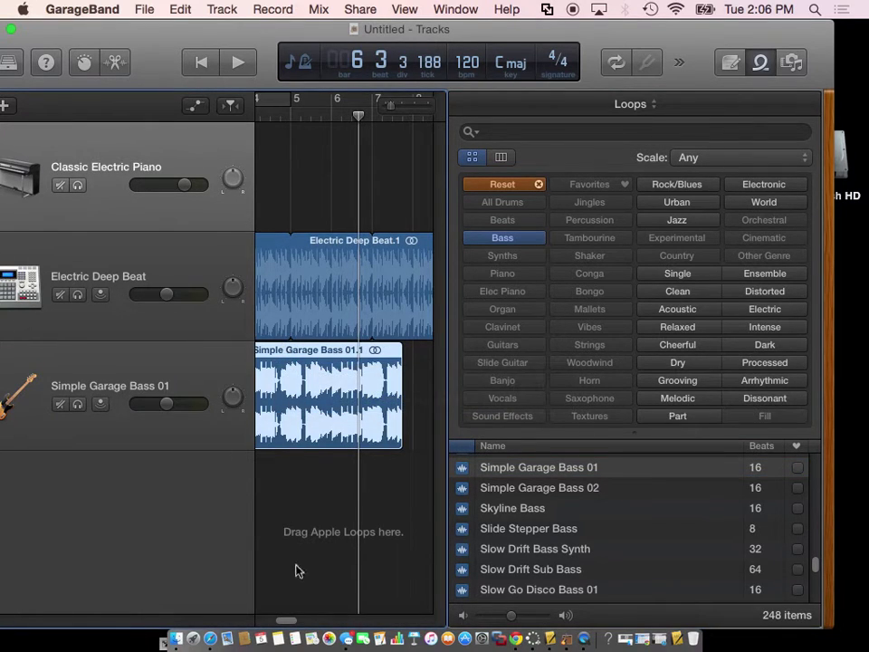
drag(286, 621, 281, 624)
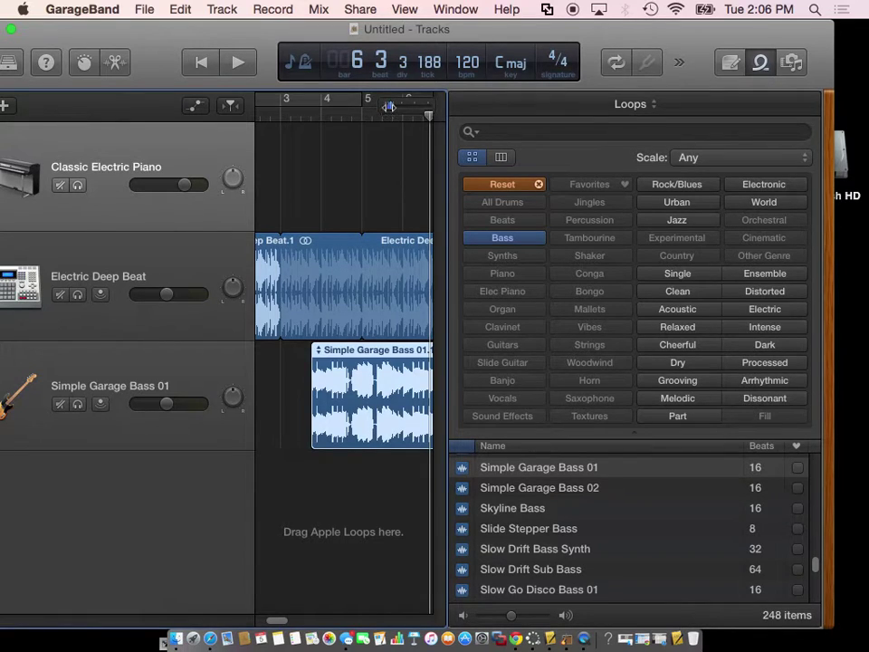
scroll(388, 106, down, 10)
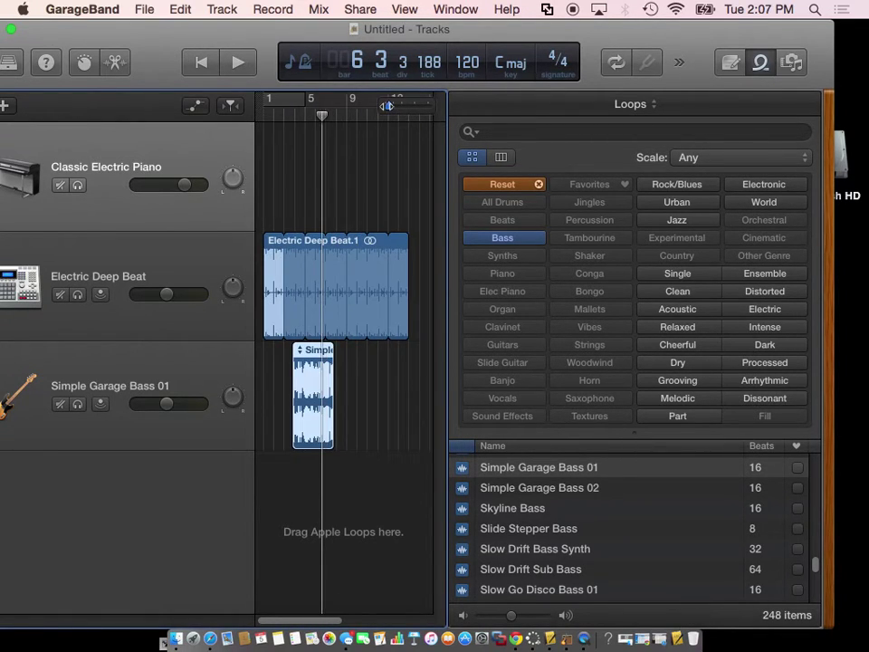
scroll(388, 106, up, 2)
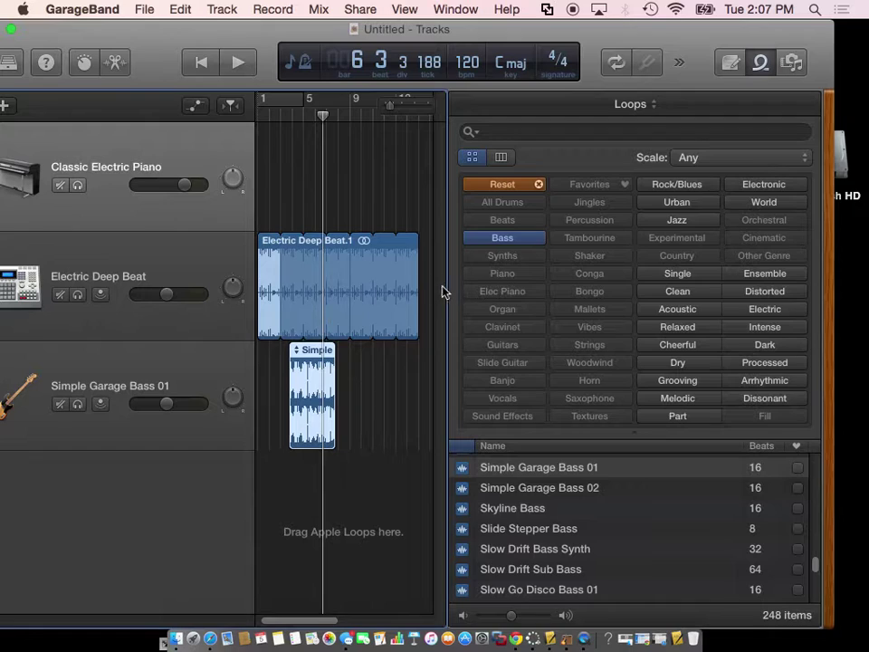
drag(312, 351, 291, 351)
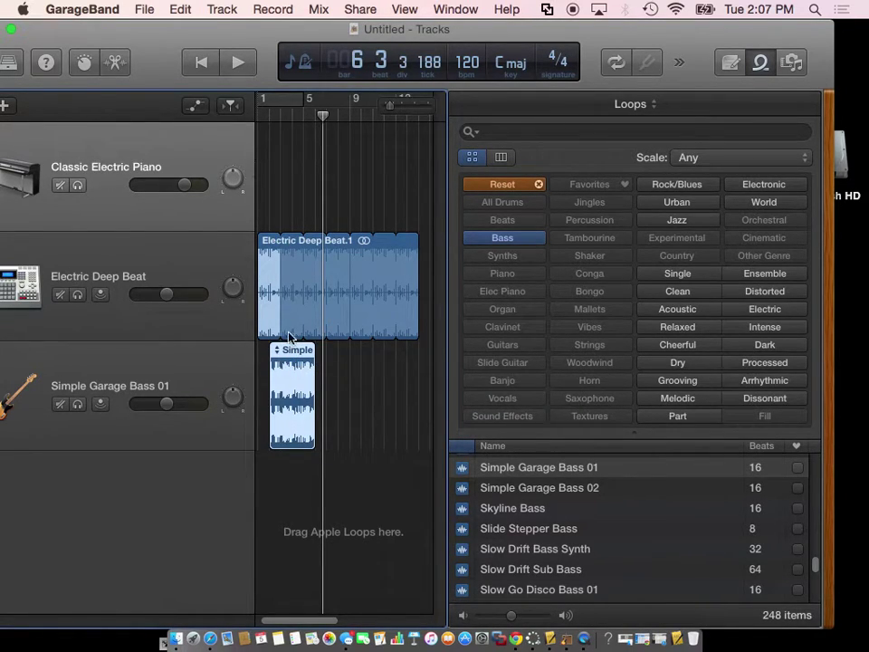
click(197, 63)
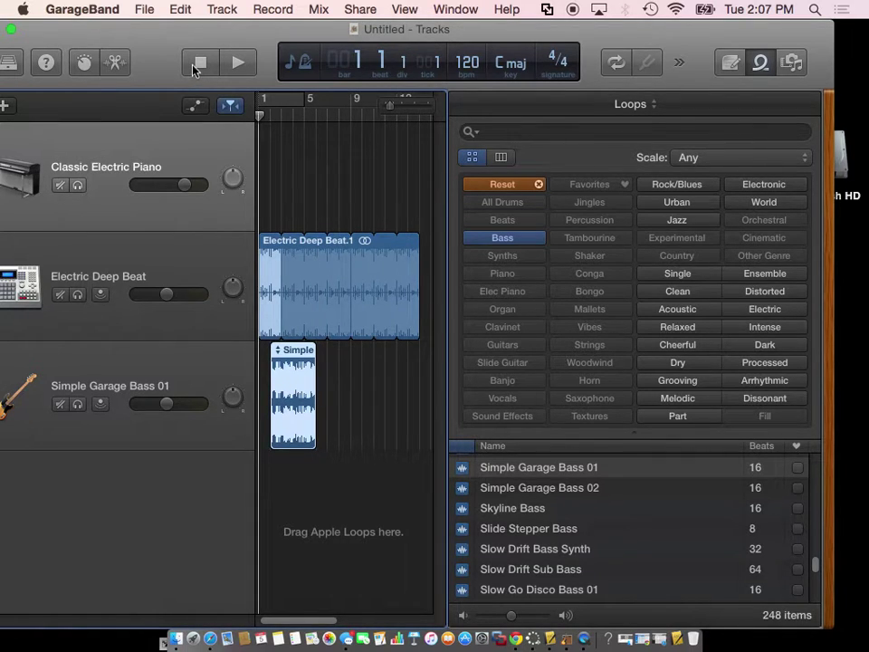
key(space)
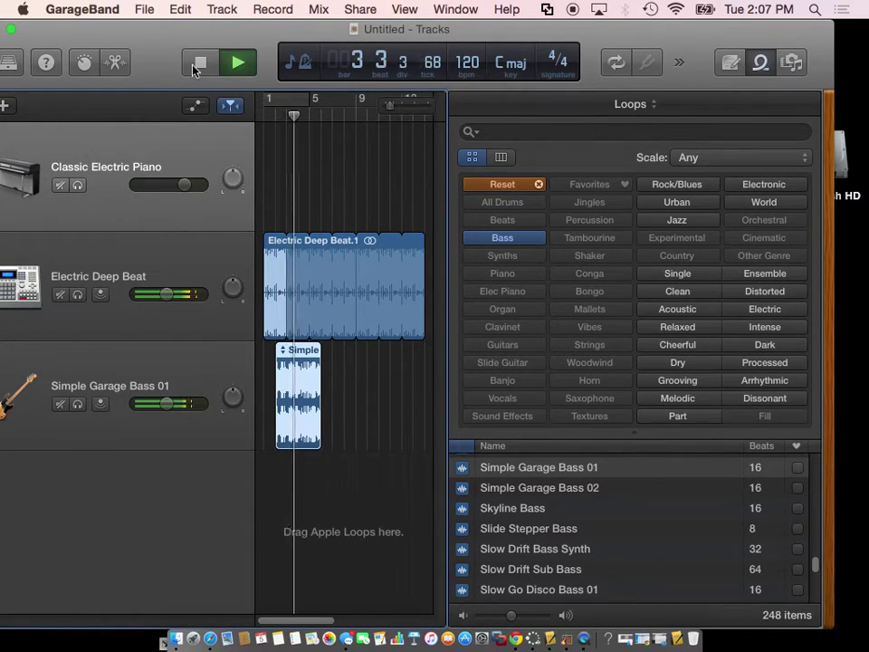
click(237, 62)
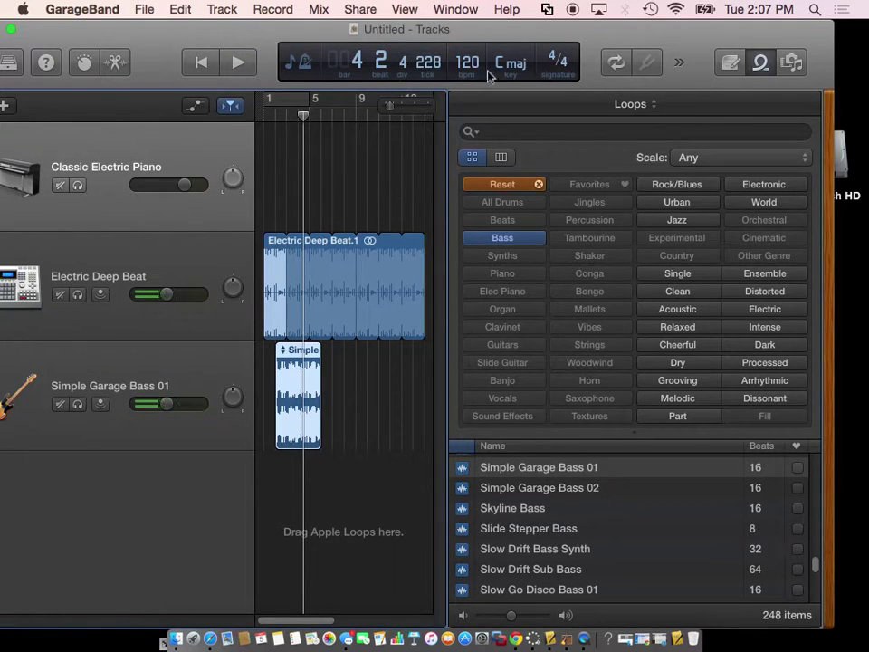
Filter loops to Guitars and preview Turkish Spice Saz 21 and Straight Ringer Guitar.
click(518, 189)
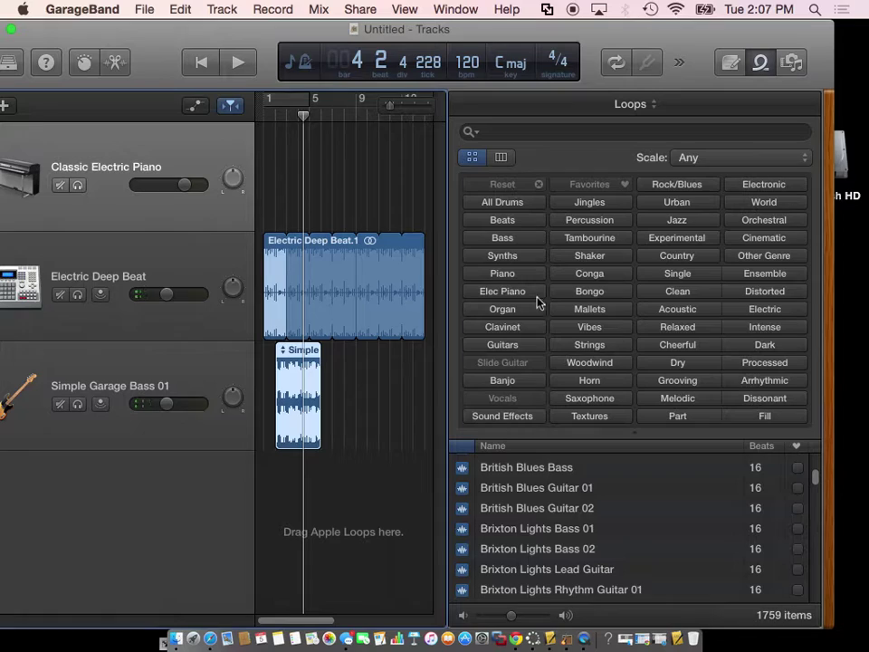
click(503, 345)
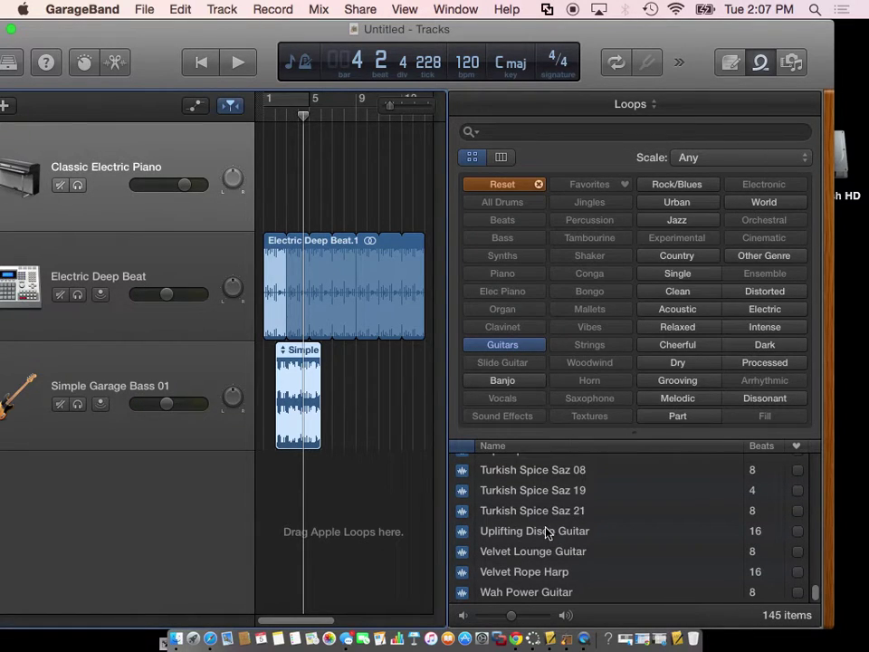
click(536, 512)
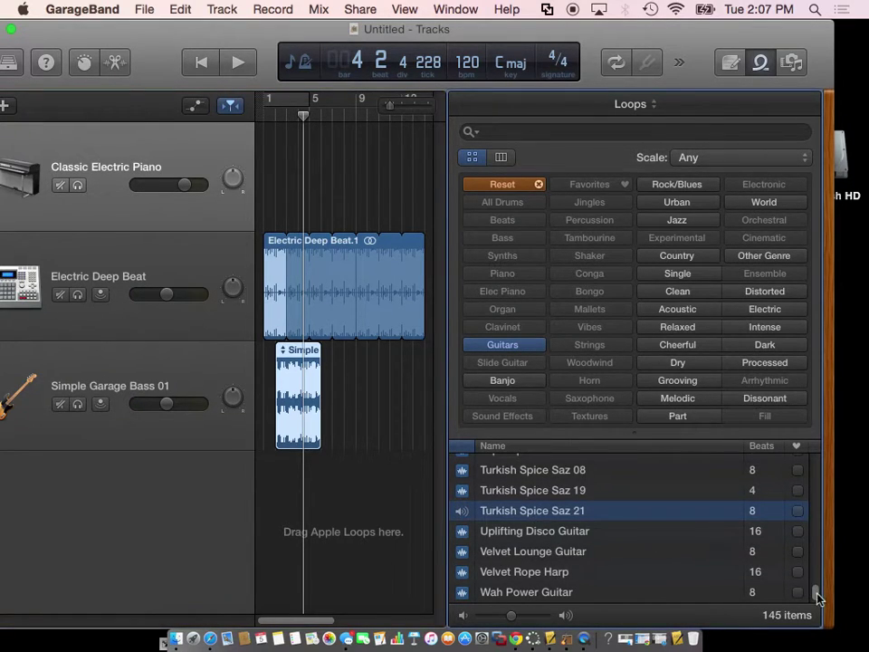
scroll(818, 597, up, 7)
click(585, 537)
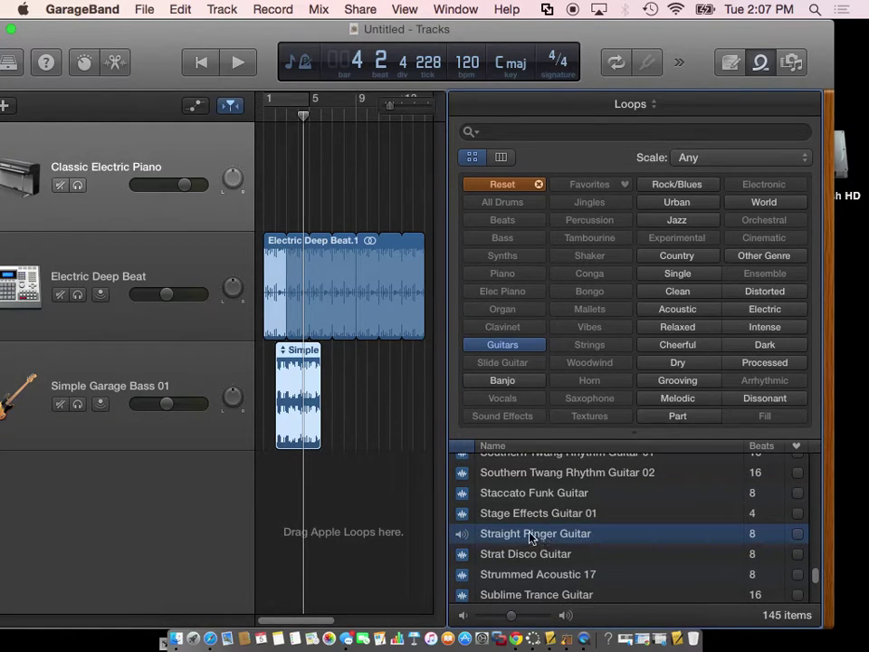
Add Straight Ringer Guitar as a new track looped to bar 14, and lengthen the bass loop.
drag(530, 534, 304, 488)
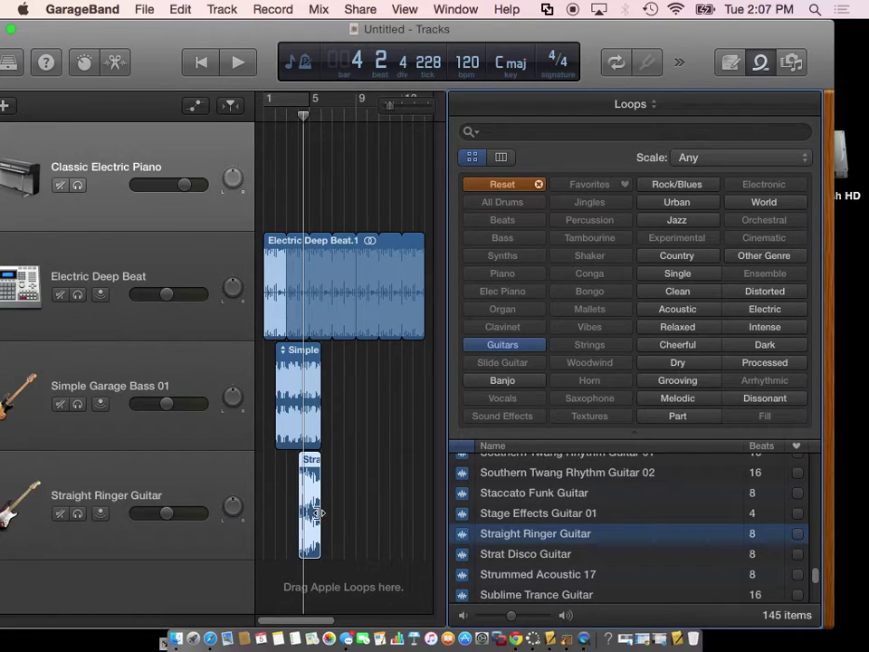
click(317, 513)
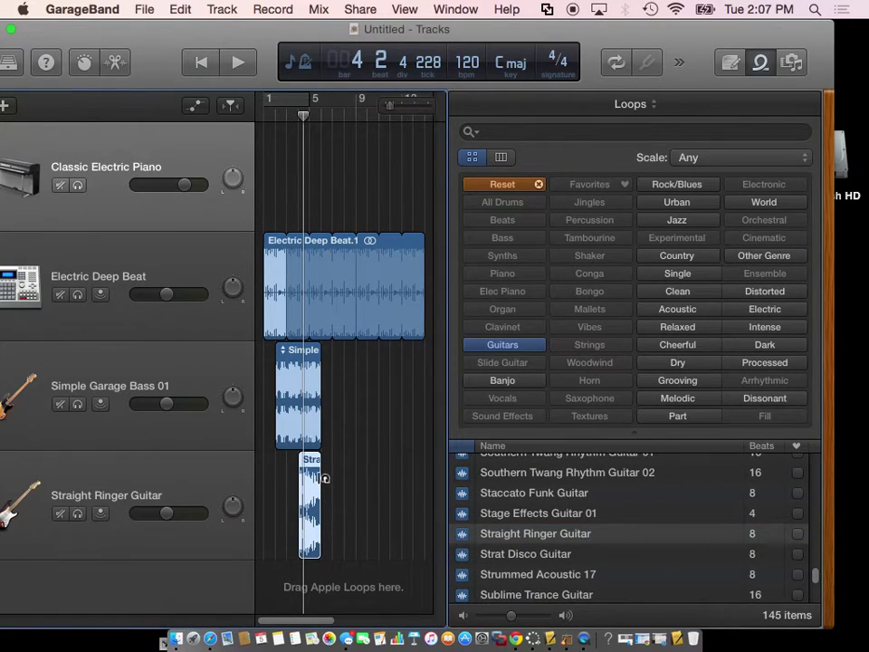
drag(324, 477, 412, 475)
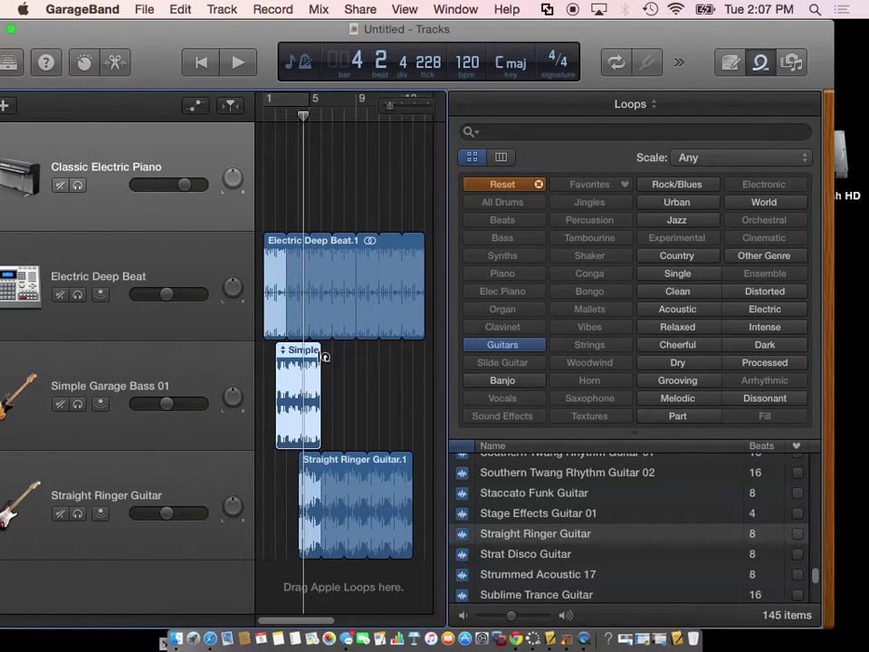
drag(324, 356, 355, 353)
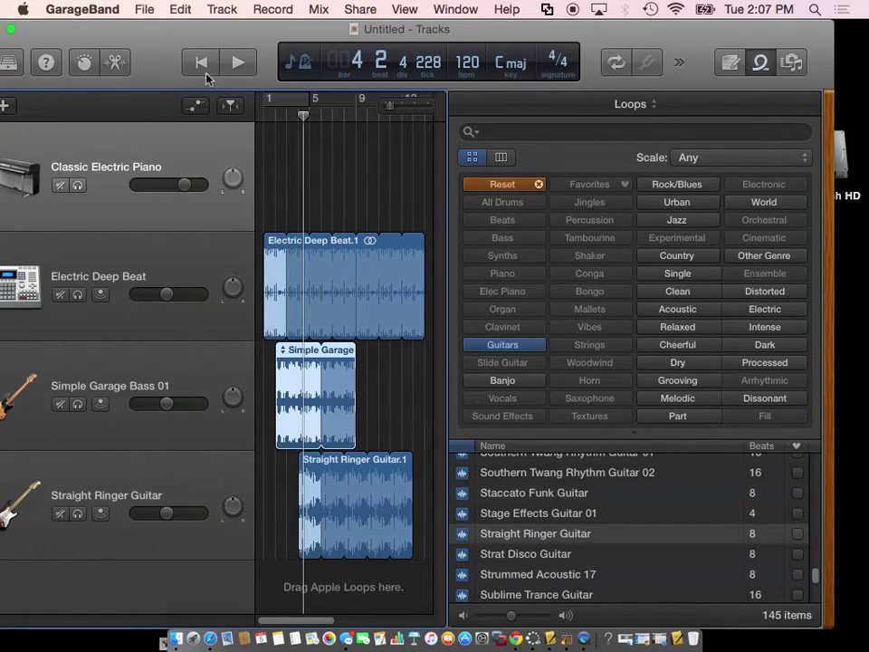
click(199, 62)
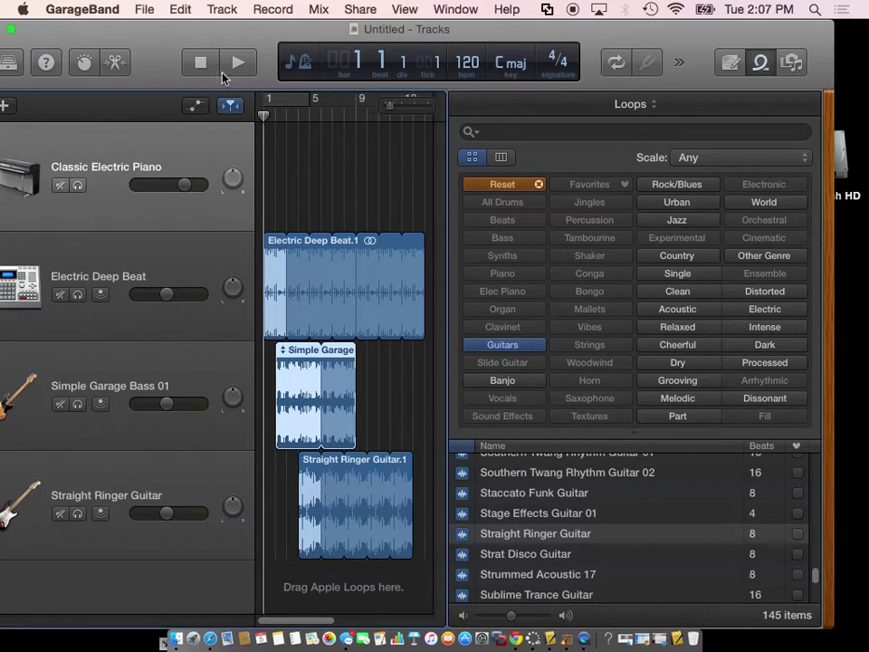
click(237, 63)
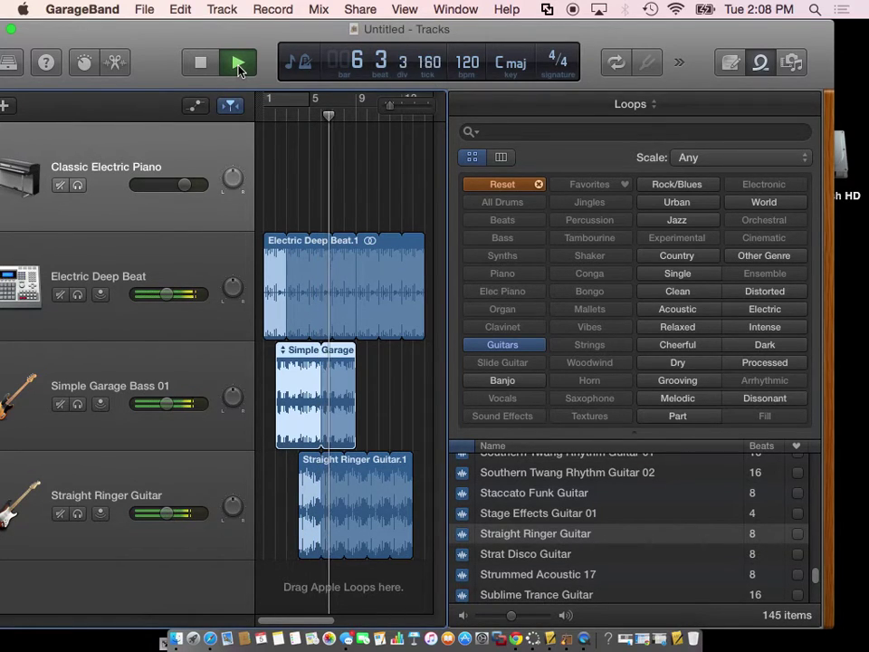
click(239, 64)
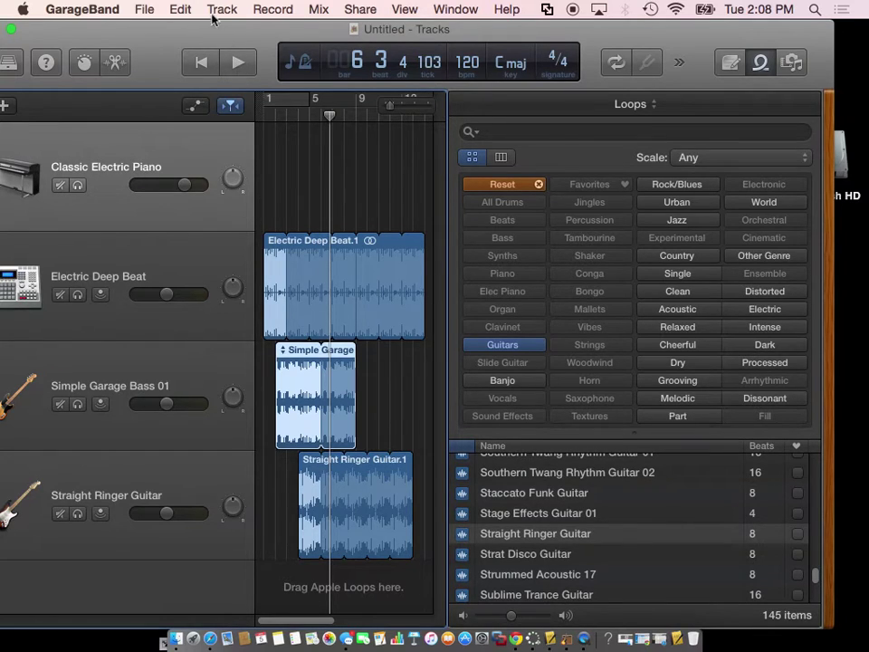
Set up Share > Export Song to Disk with MP3 format at 192 kBit/s.
click(361, 11)
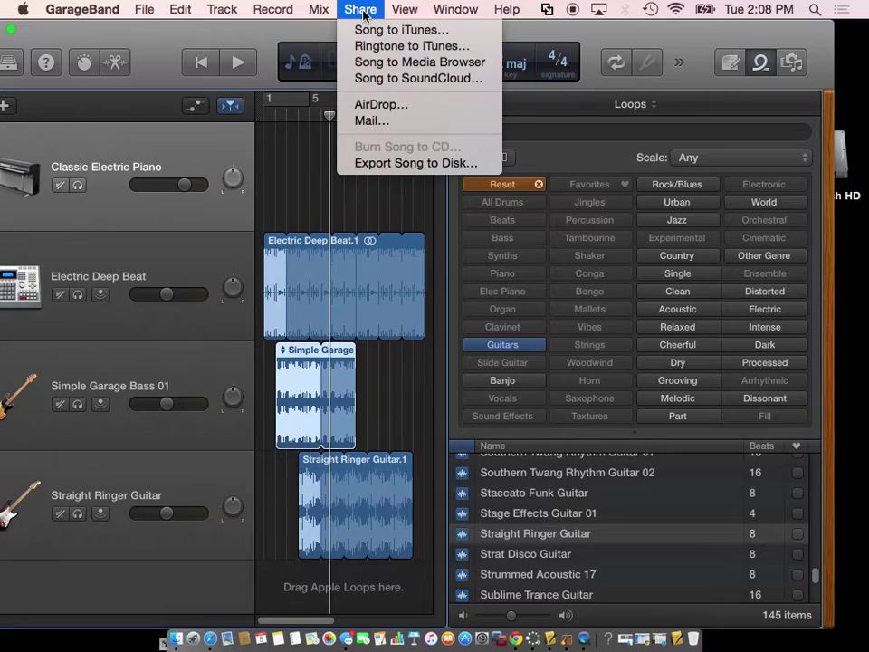
click(397, 168)
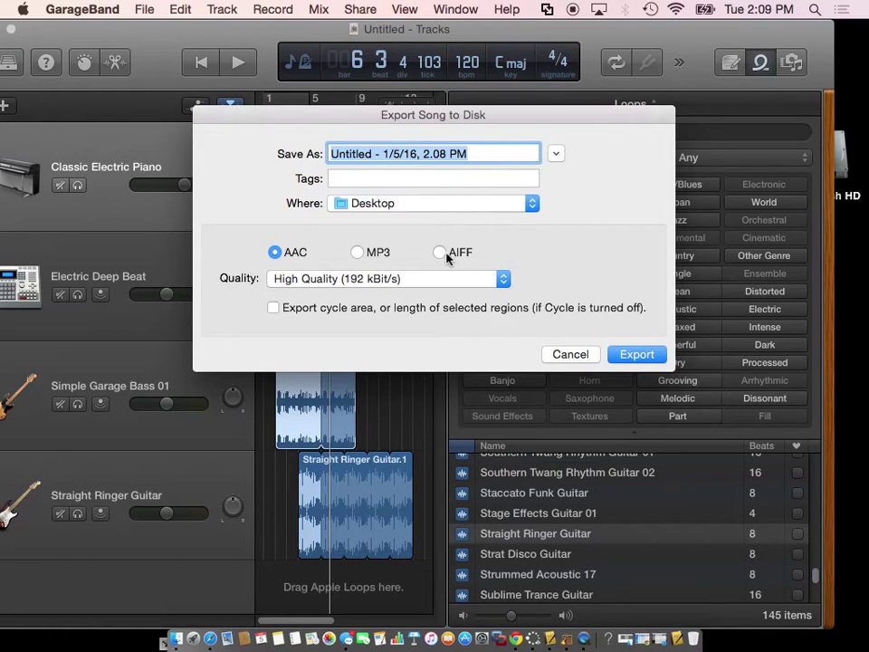
click(359, 254)
Cancel the export and drag the GarageBand window down and right.
click(583, 358)
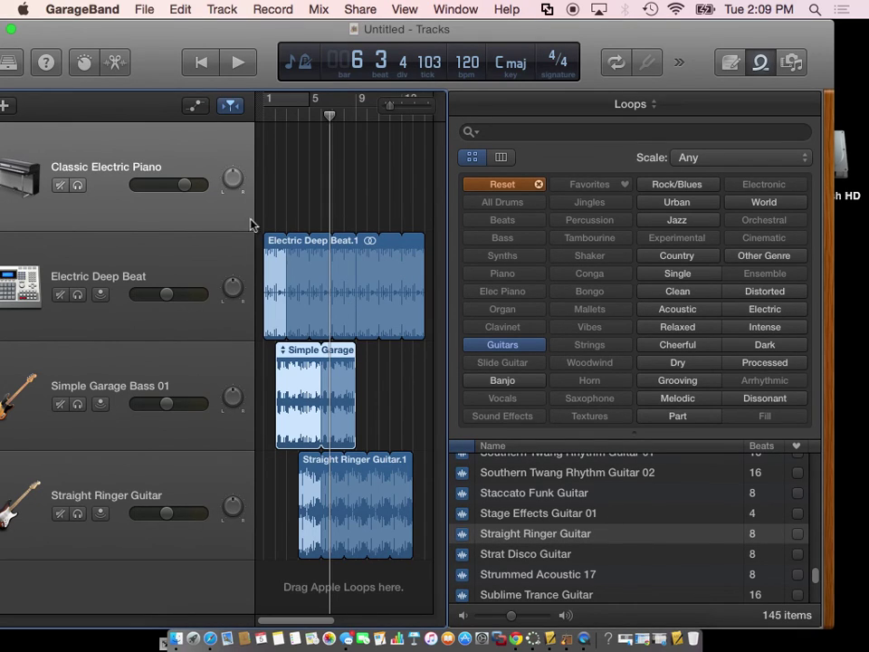
drag(145, 29, 371, 239)
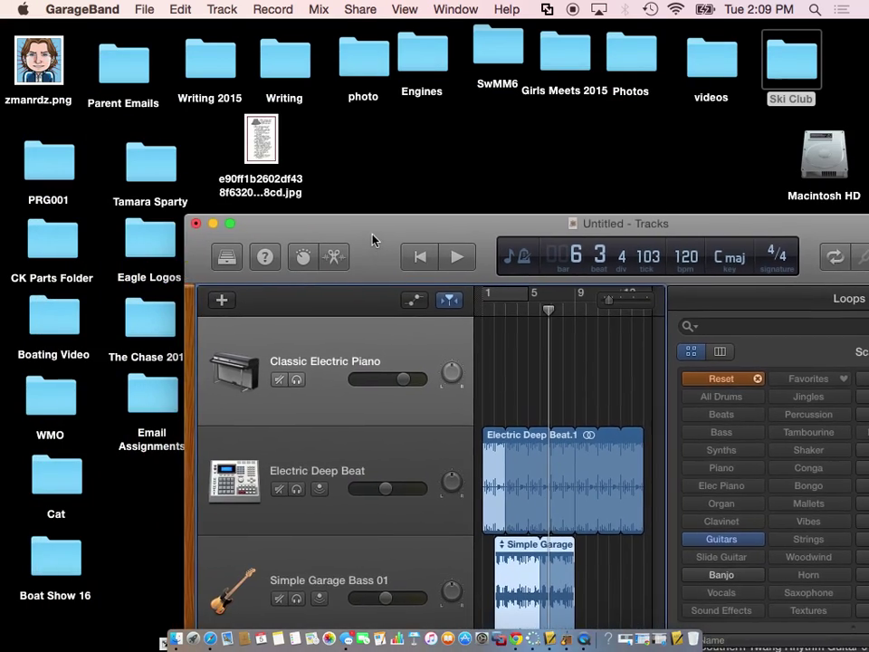